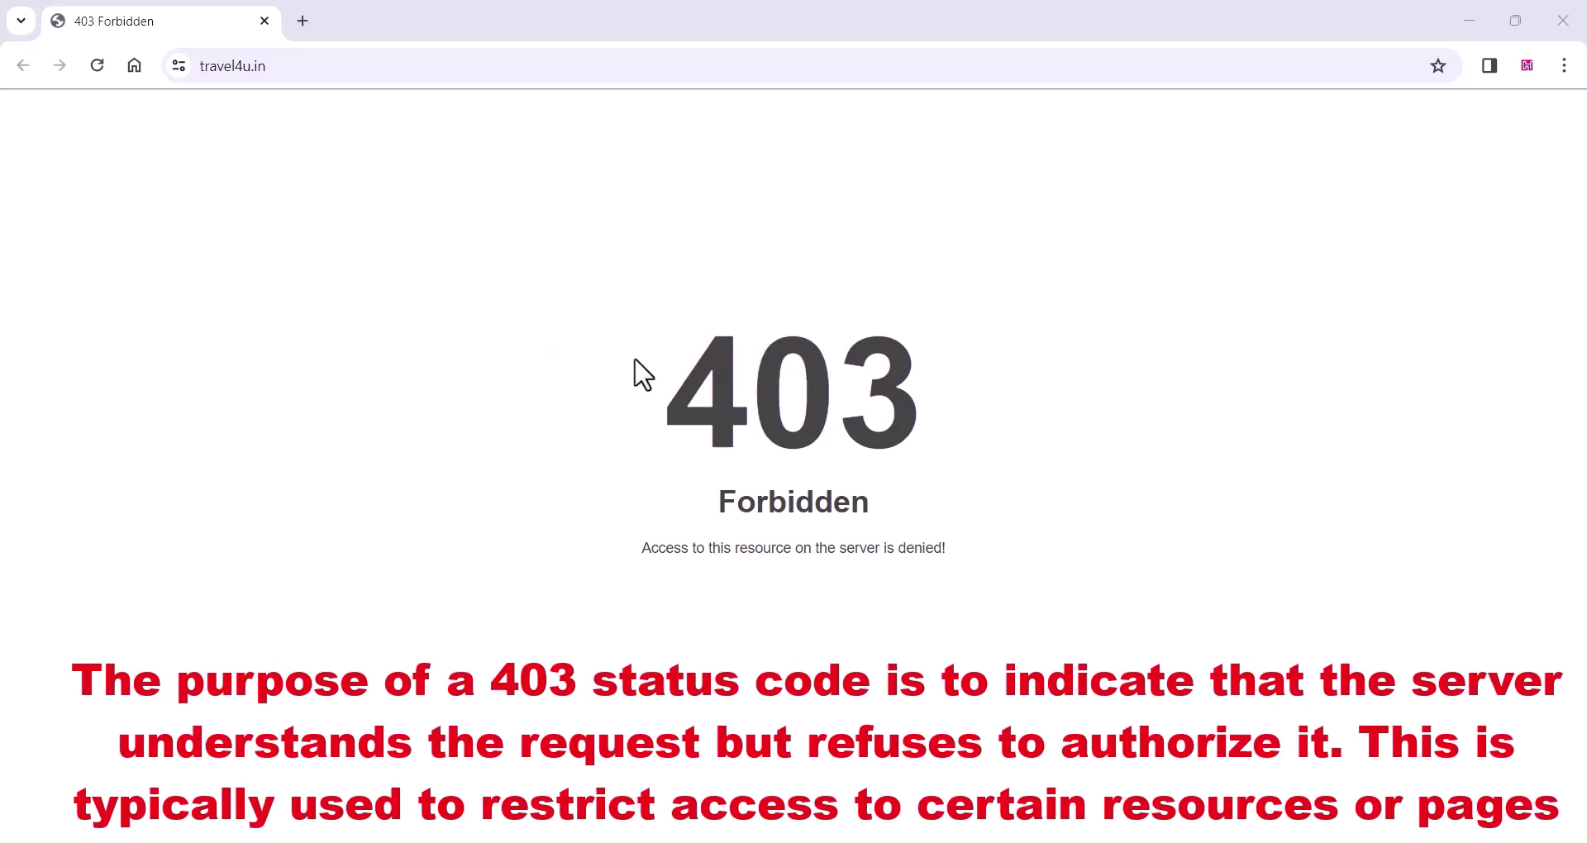
Select the 403 error message text on the page, then clear the selection.
{"action": "left_click_drag", "start_coordinate": [692, 349], "coordinate": [981, 549]}
{"action": "left_click", "coordinate": [961, 591]}
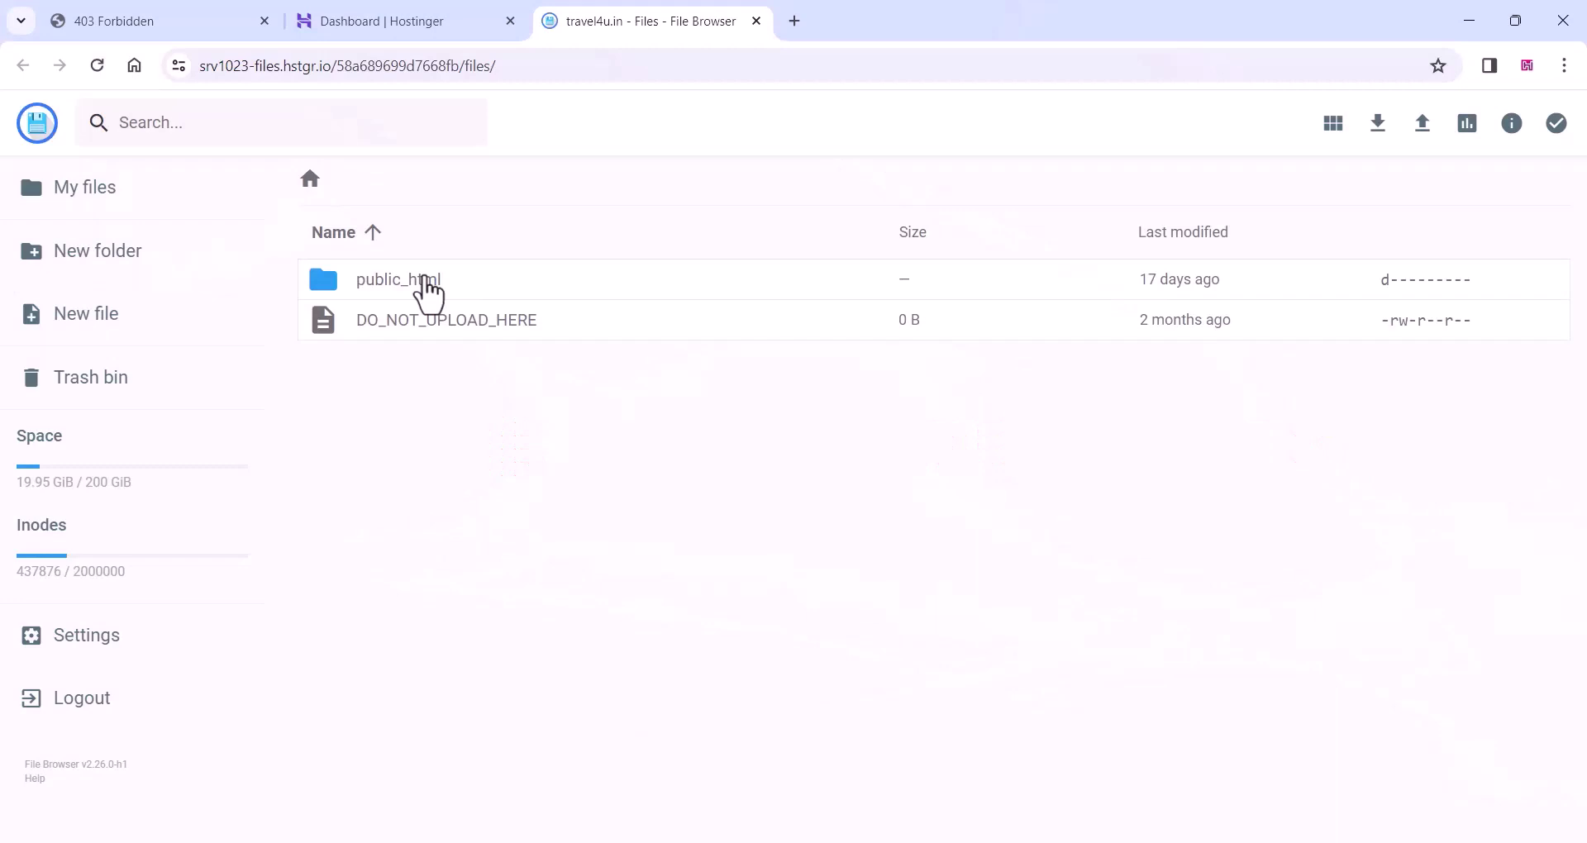
Set public_html to 755: owner read/write/execute, group and others read/execute.
{"action": "right_click", "coordinate": [428, 289]}
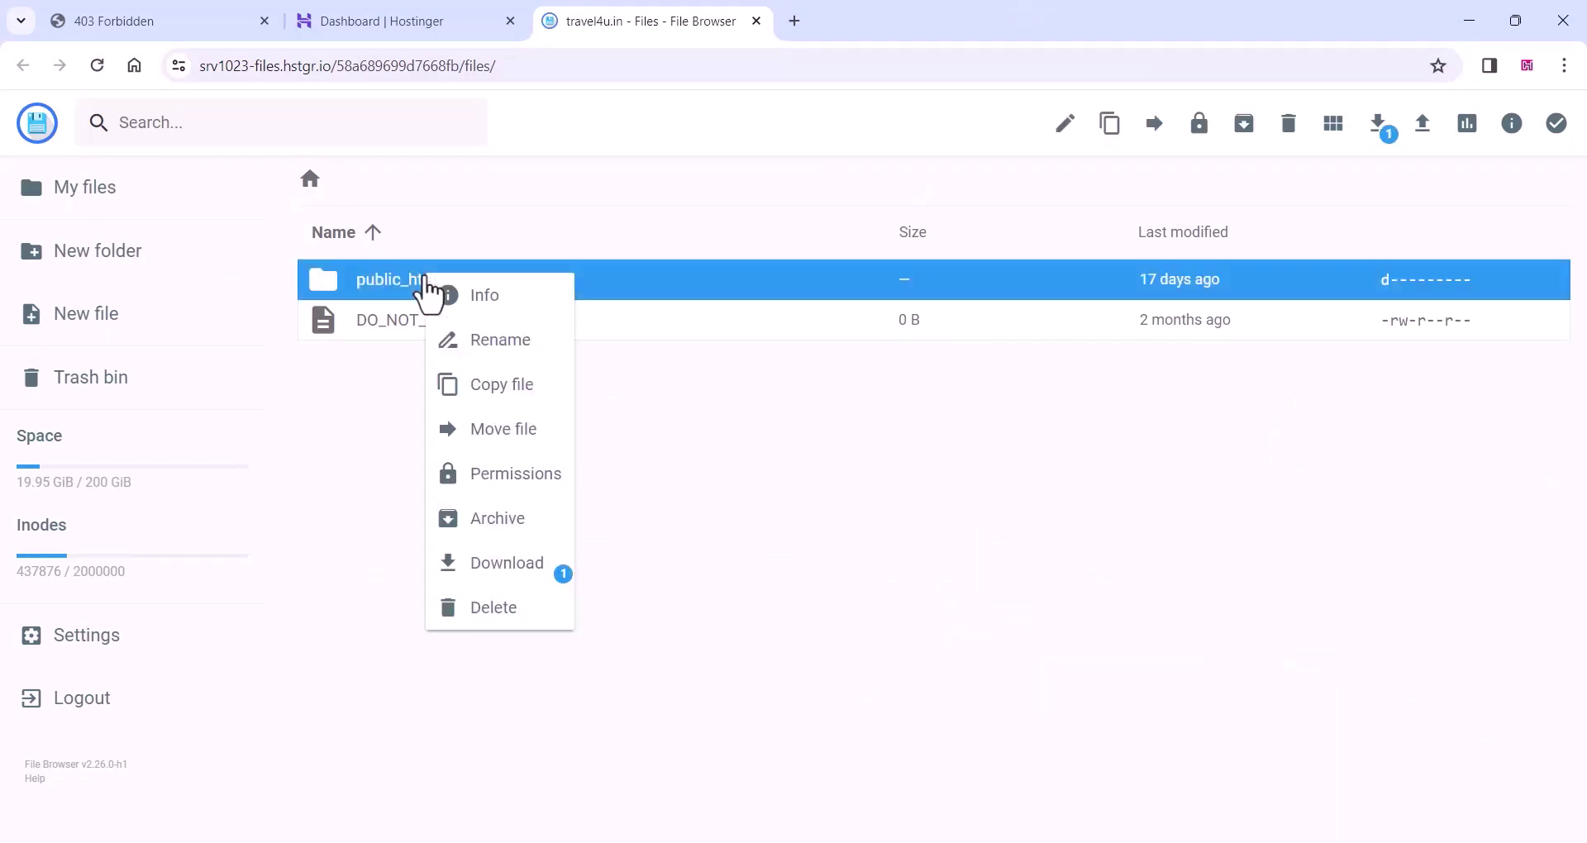
{"action": "left_click", "coordinate": [524, 478]}
{"action": "left_click", "coordinate": [718, 347]}
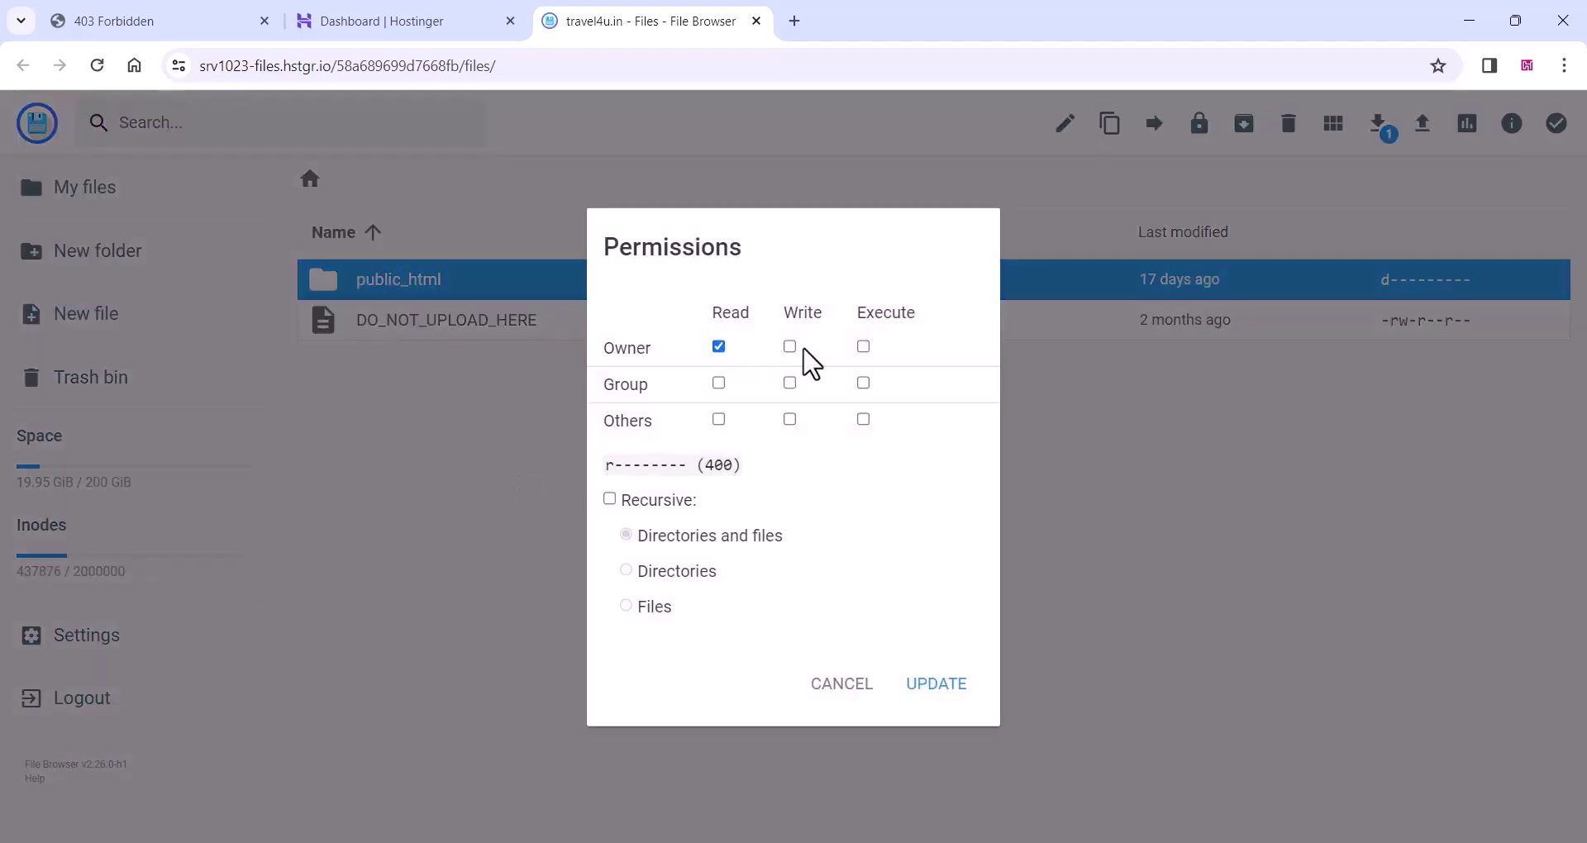
{"action": "left_click", "coordinate": [790, 347]}
{"action": "left_click", "coordinate": [863, 347]}
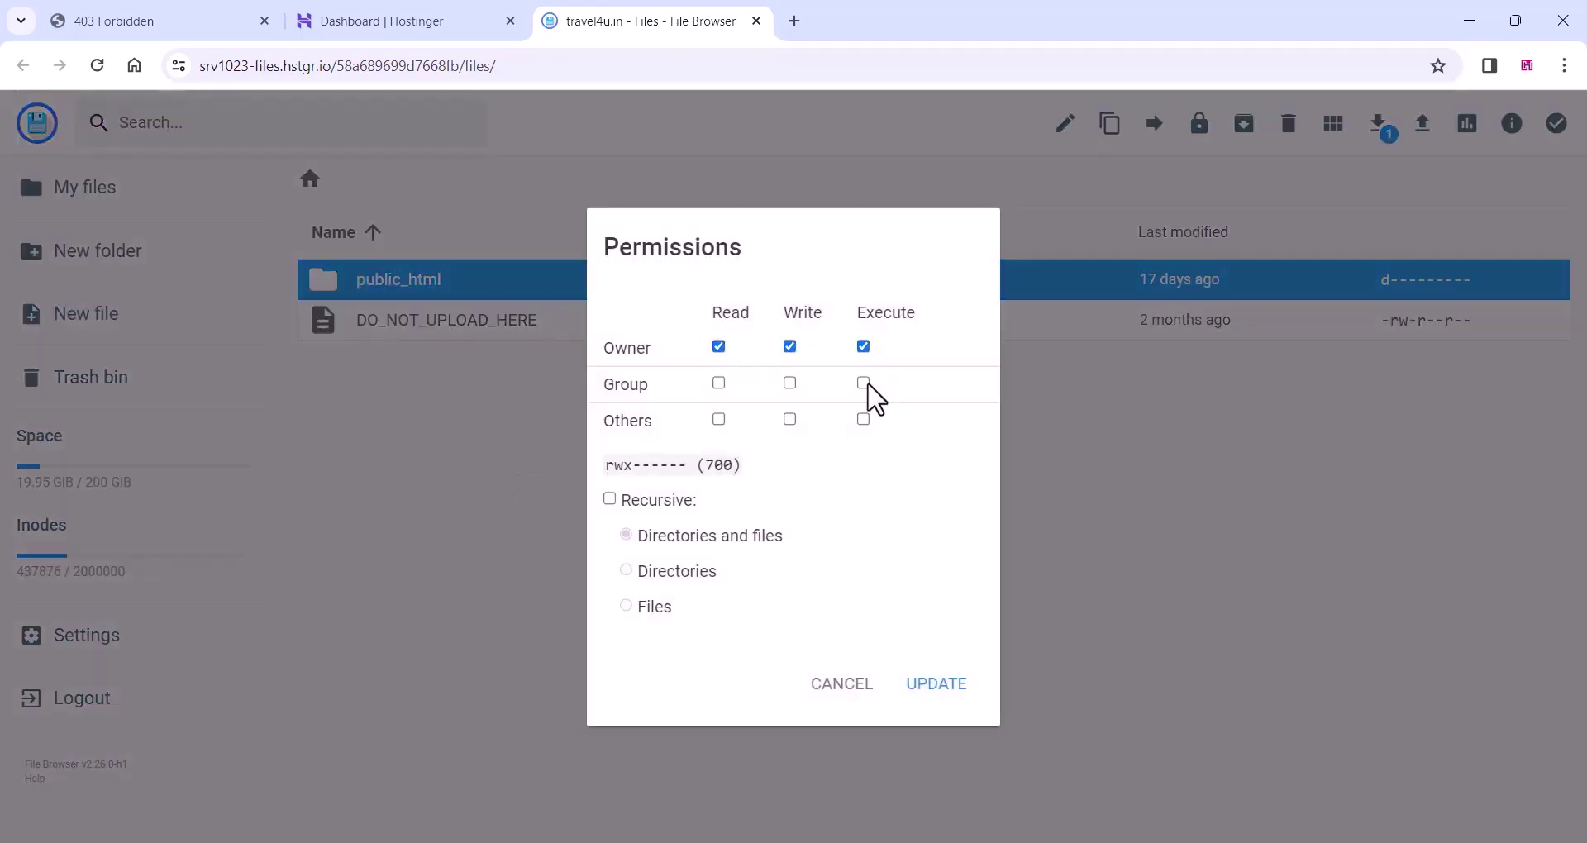
{"action": "left_click", "coordinate": [863, 383]}
{"action": "left_click", "coordinate": [862, 419]}
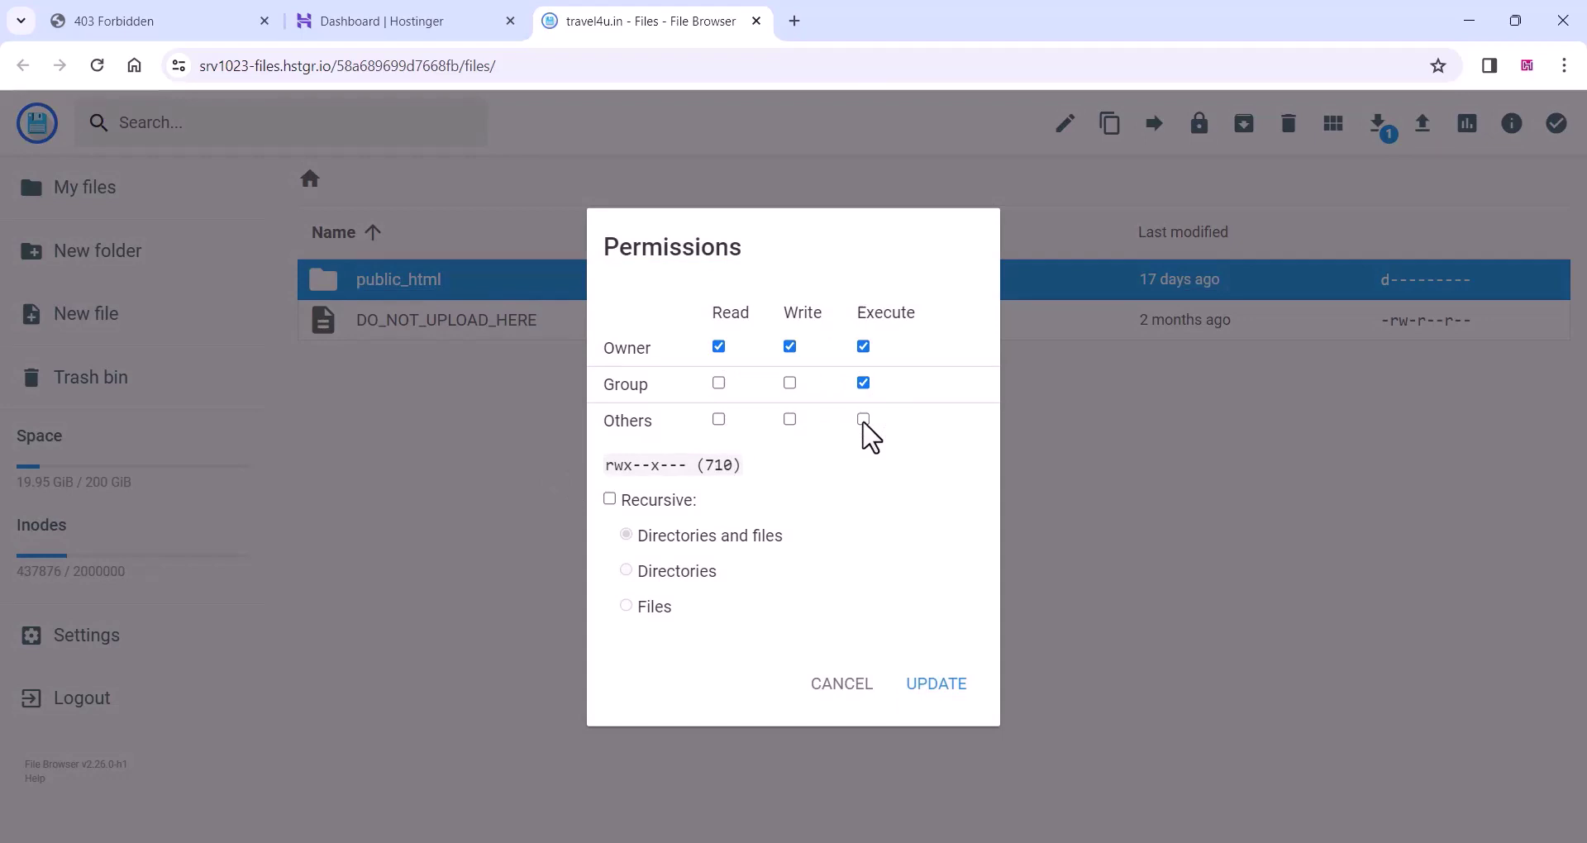
{"action": "left_click", "coordinate": [718, 383]}
{"action": "left_click", "coordinate": [718, 419]}
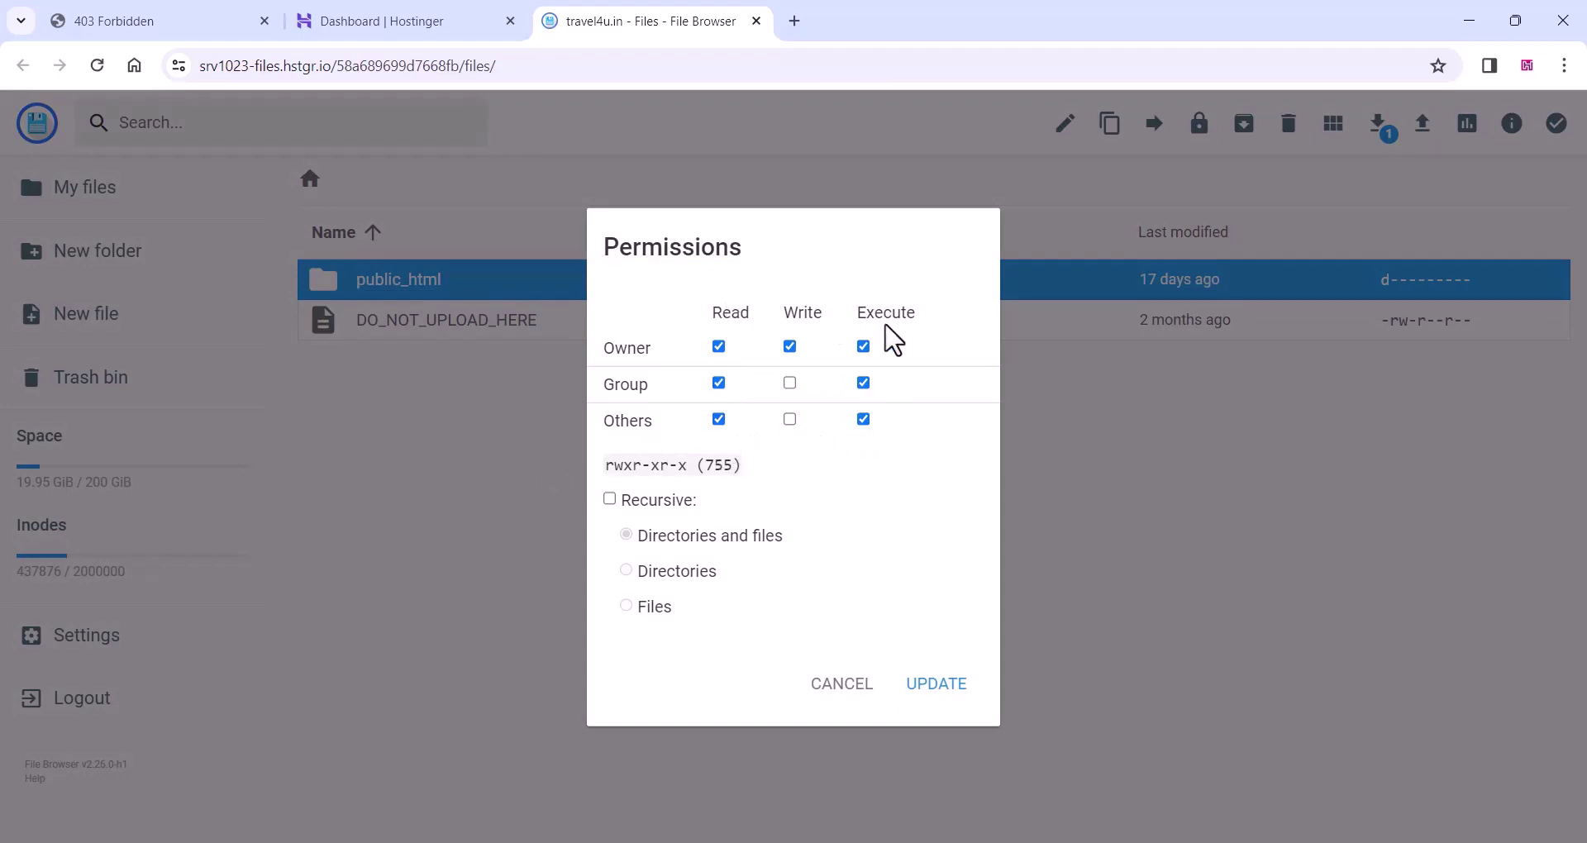
{"action": "left_click", "coordinate": [944, 694]}
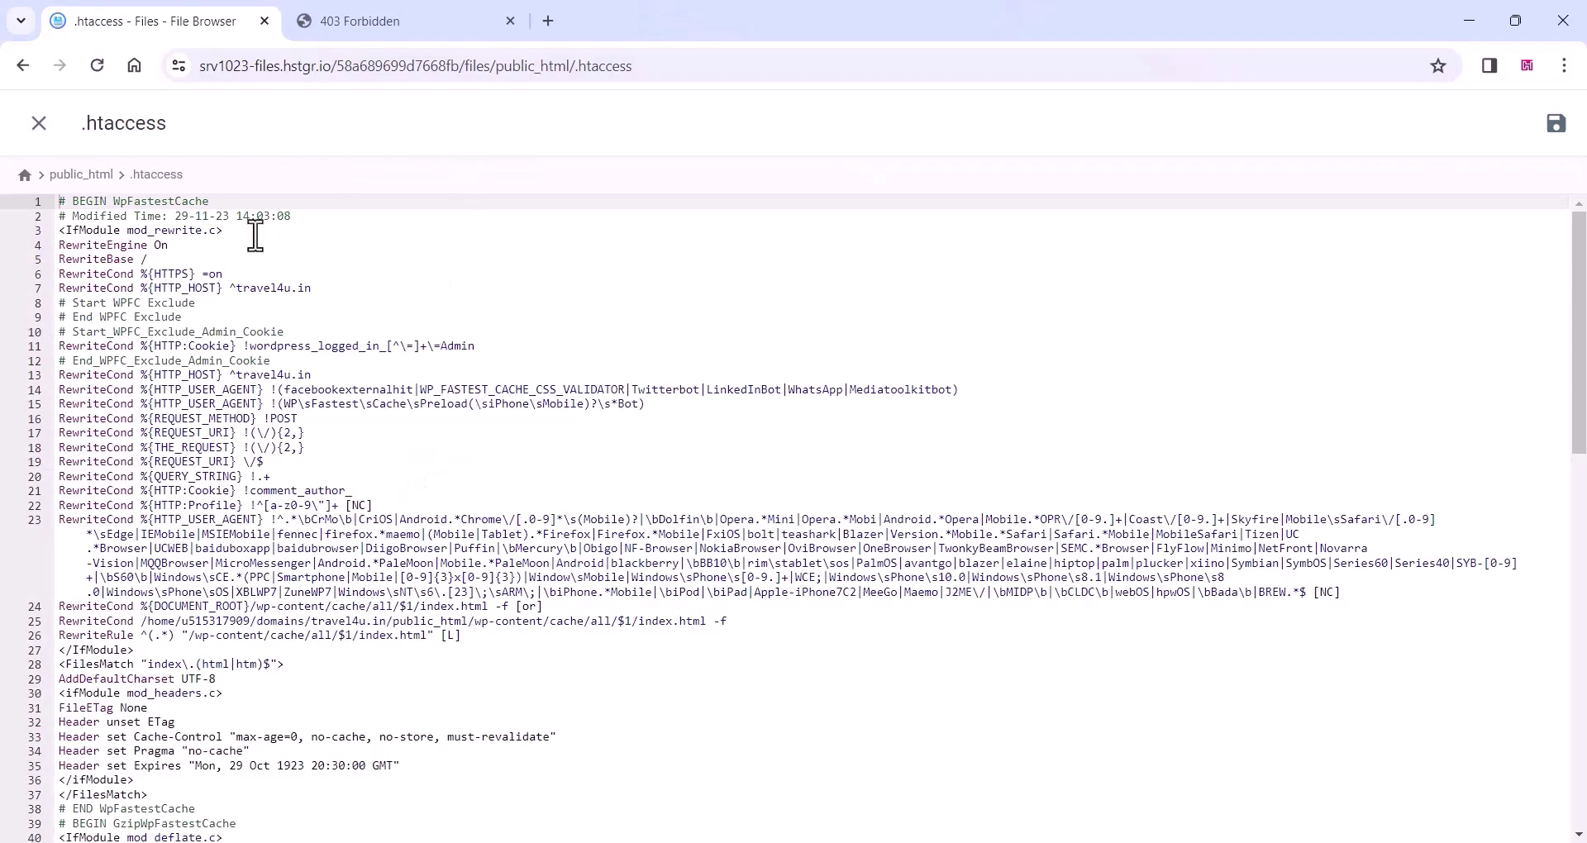
Scroll through the .htaccess file's WpFastestCache rules in the editor.
{"action": "scroll", "coordinate": [287, 417], "scroll_direction": "down", "scroll_amount": 5}
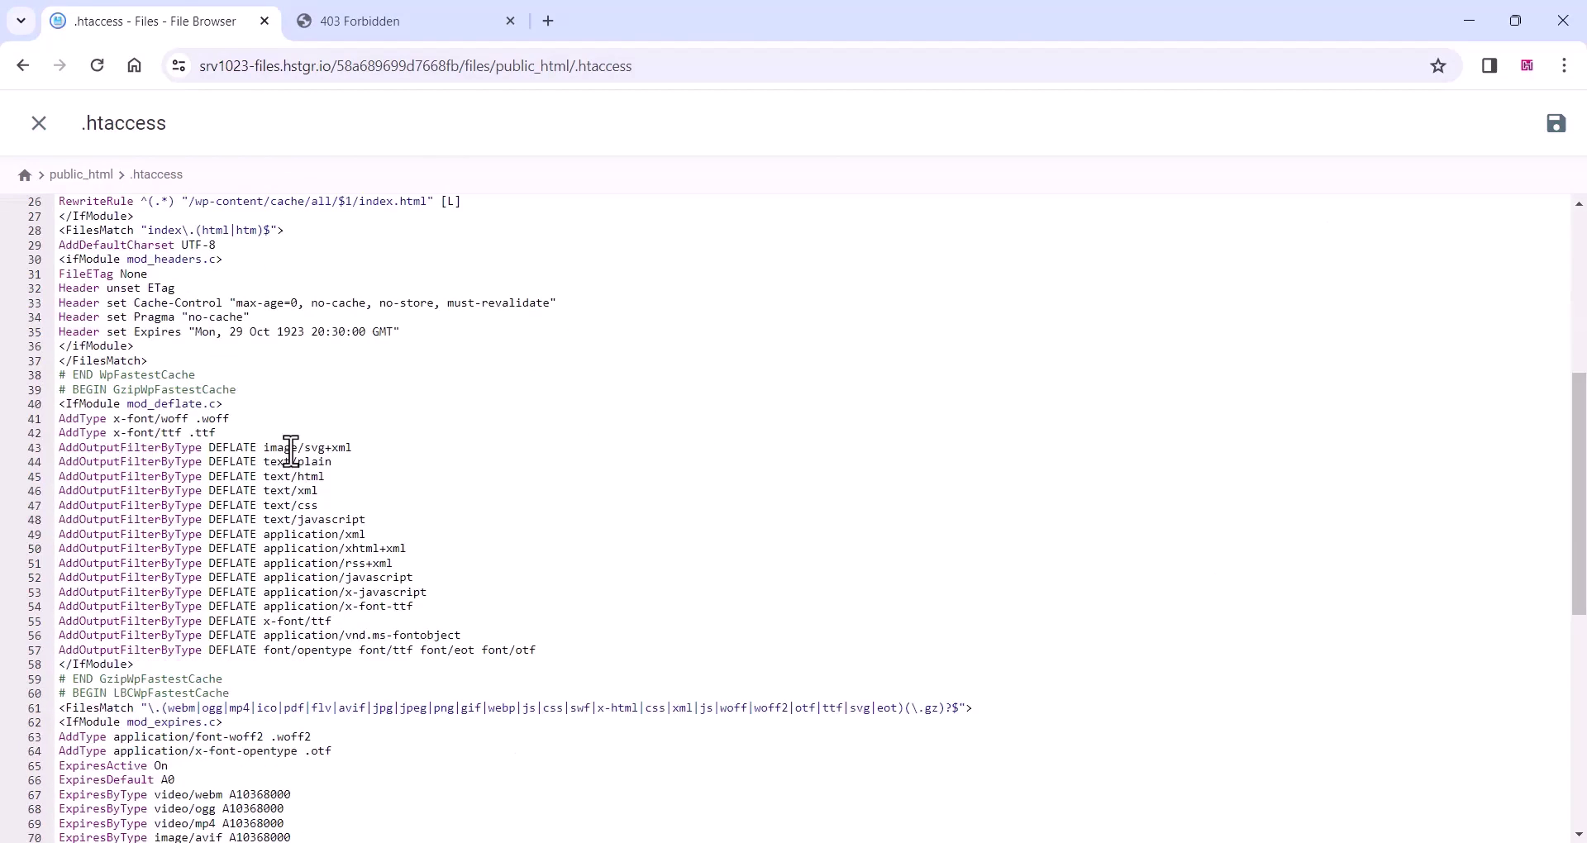
{"action": "scroll", "coordinate": [291, 450], "scroll_direction": "down", "scroll_amount": 3}
{"action": "scroll", "coordinate": [289, 458], "scroll_direction": "up", "scroll_amount": 7}
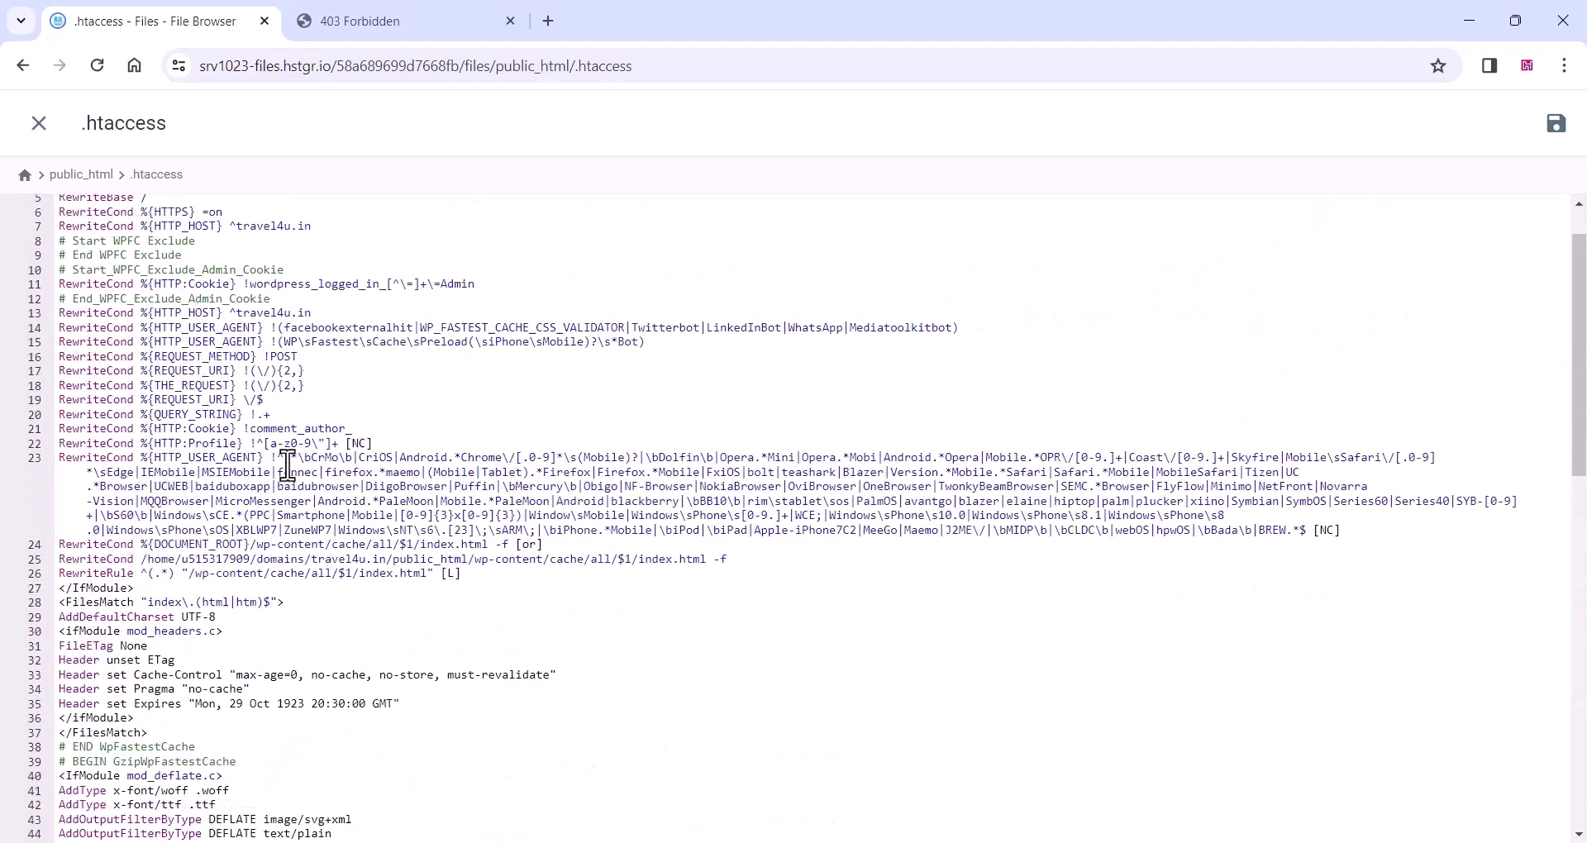
{"action": "scroll", "coordinate": [288, 466], "scroll_direction": "up", "scroll_amount": 1}
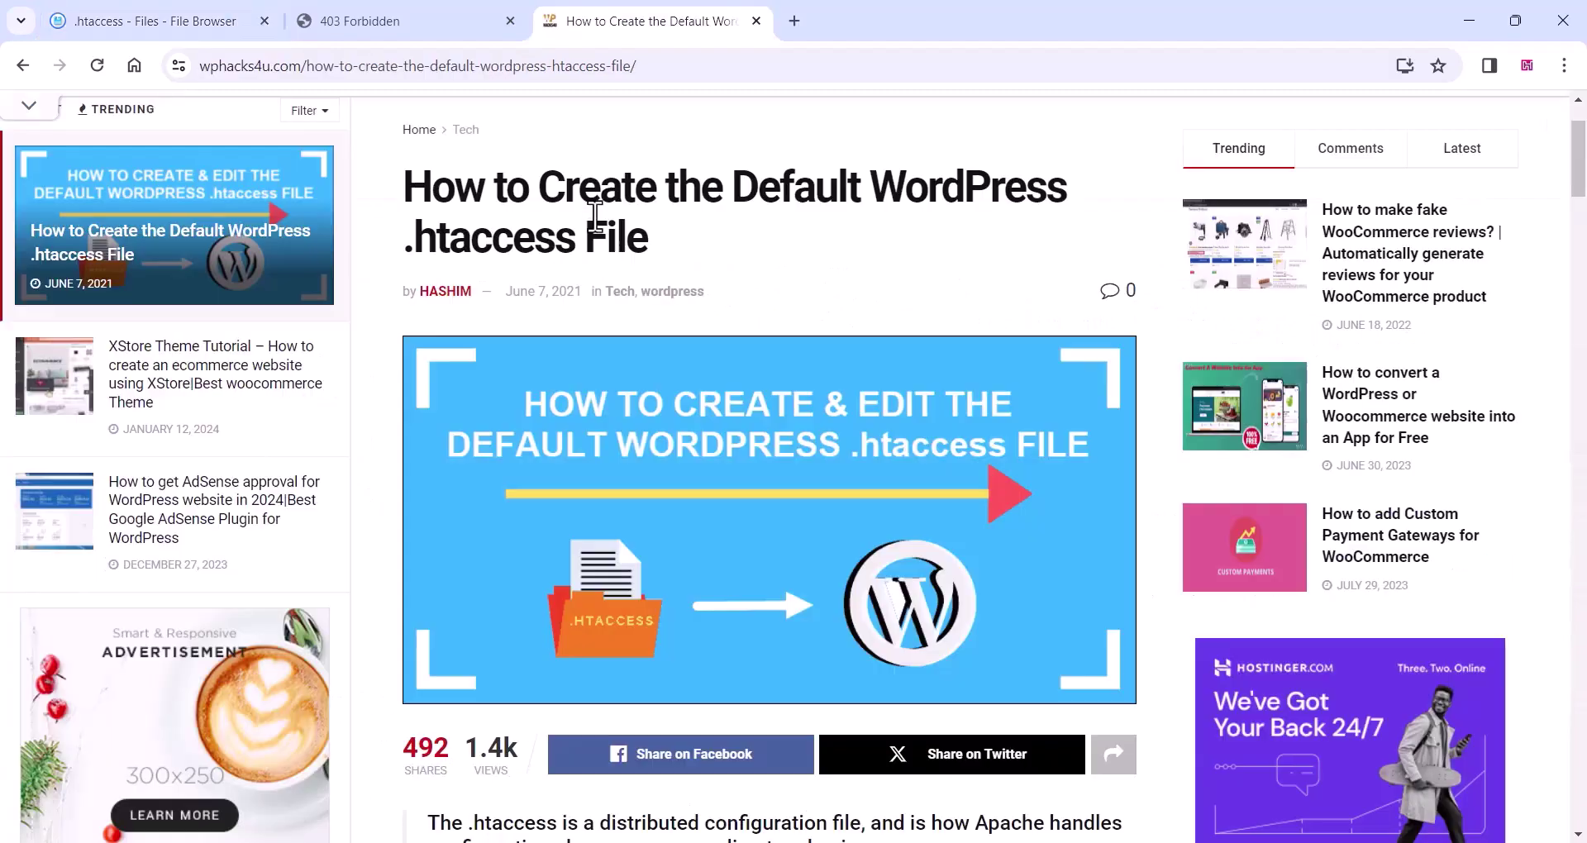
Copy the article's # BEGIN WordPress rules block and return to the .htaccess editor tab.
{"action": "scroll", "coordinate": [555, 276], "scroll_direction": "down", "scroll_amount": 5}
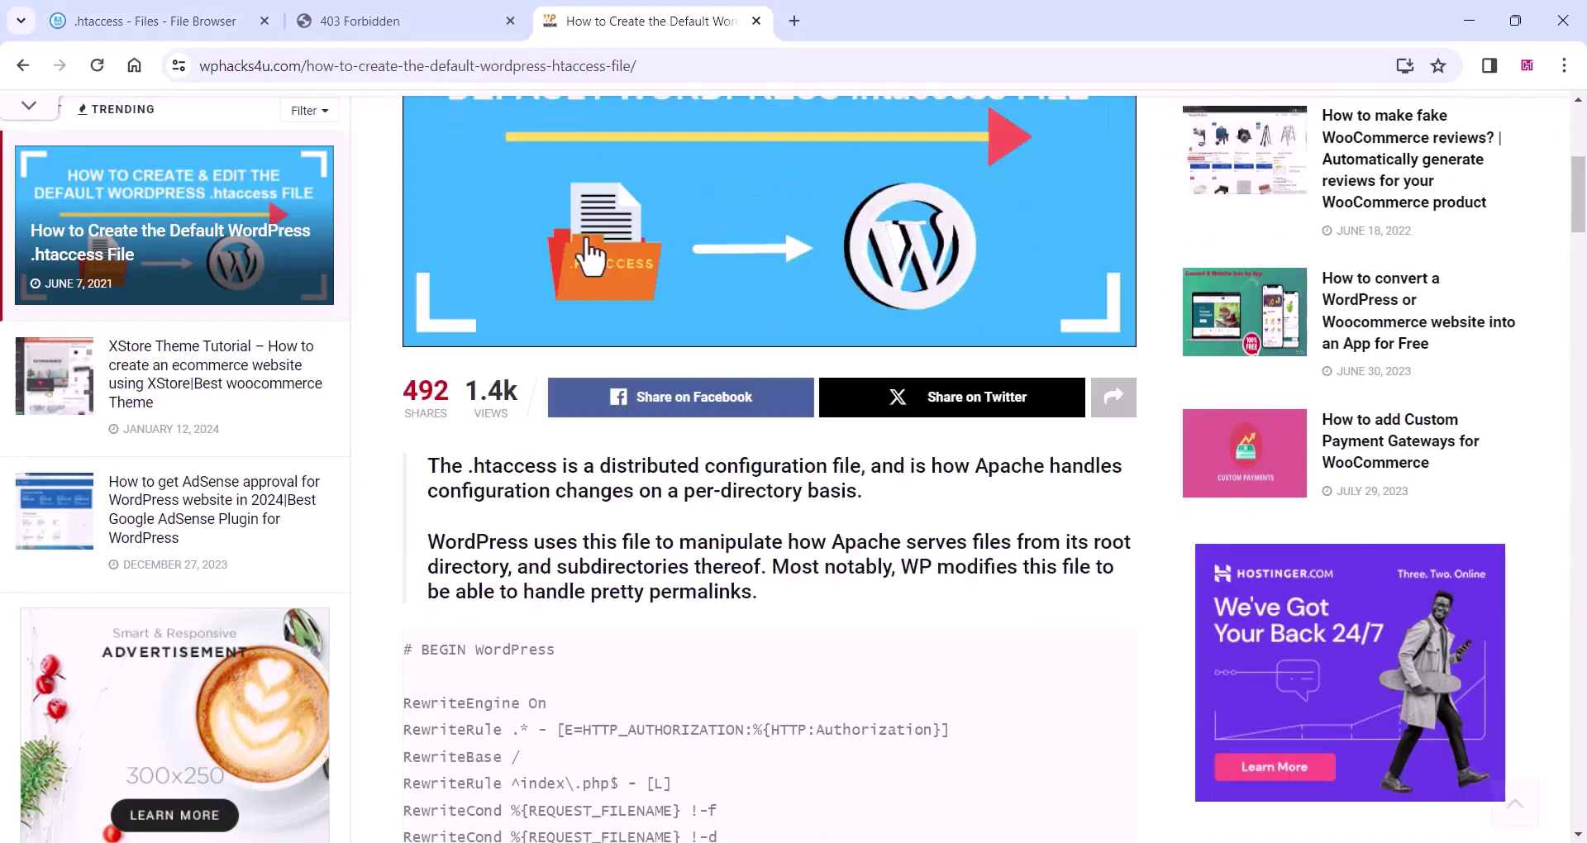
{"action": "scroll", "coordinate": [552, 275], "scroll_direction": "down", "scroll_amount": 1}
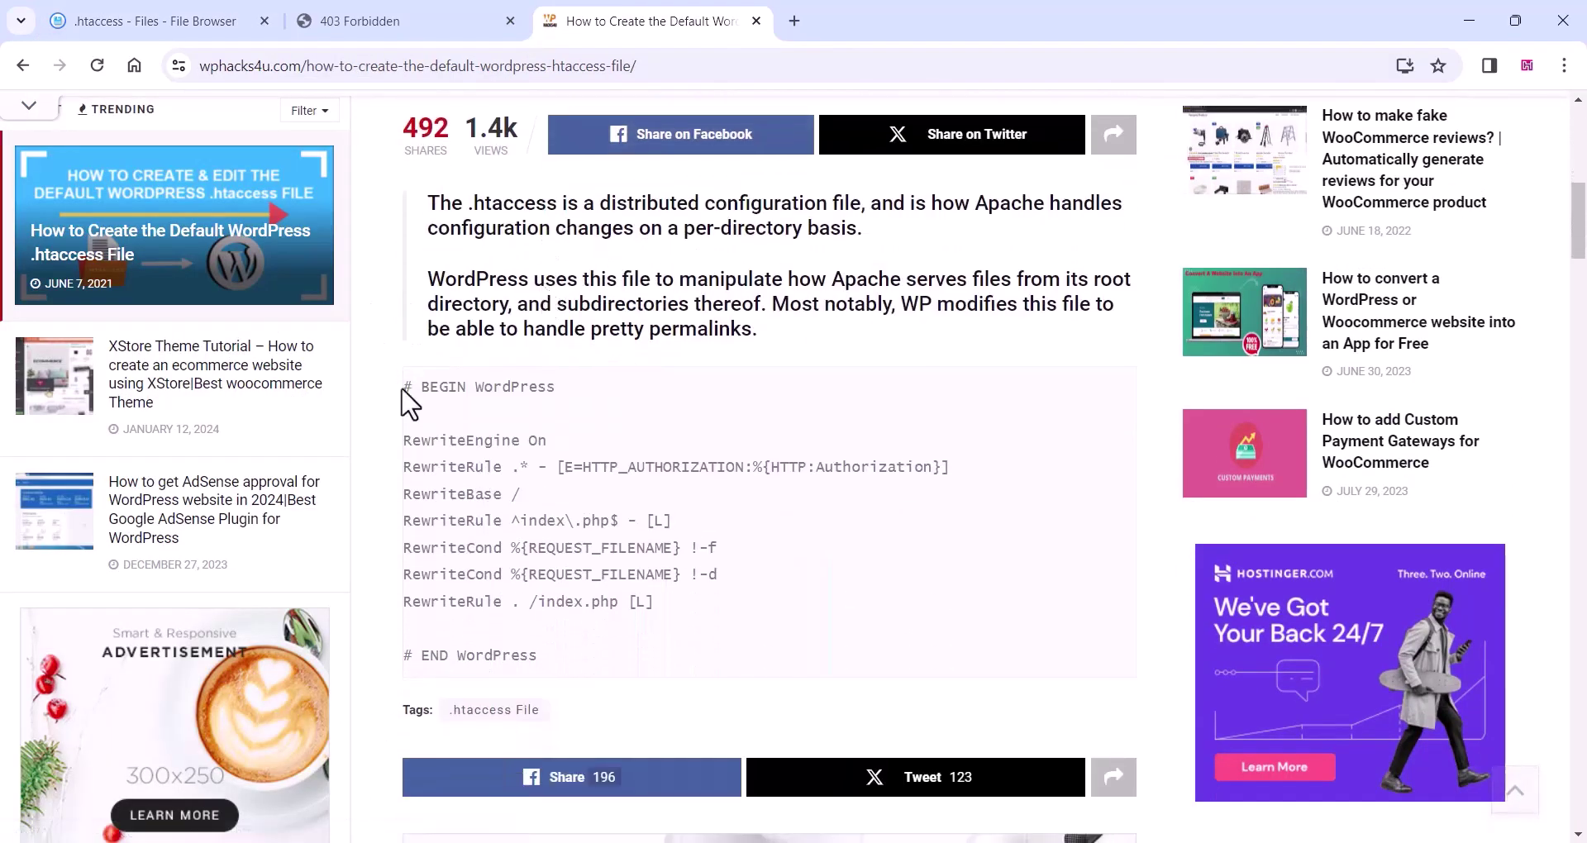
{"action": "left_click_drag", "start_coordinate": [405, 387], "coordinate": [567, 691]}
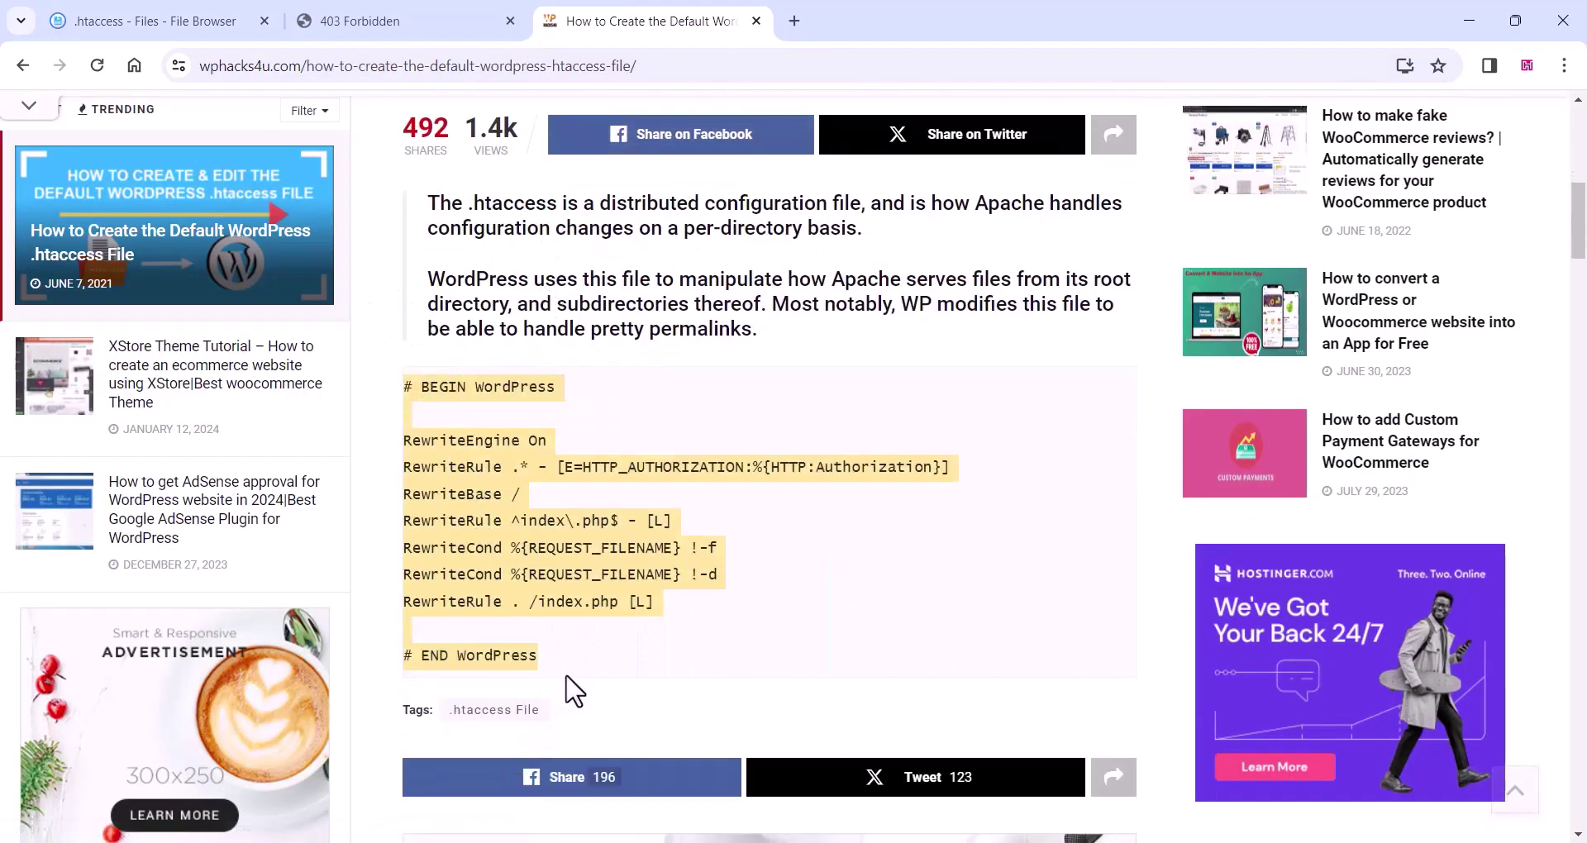
{"action": "right_click", "coordinate": [470, 515]}
{"action": "left_click", "coordinate": [523, 537]}
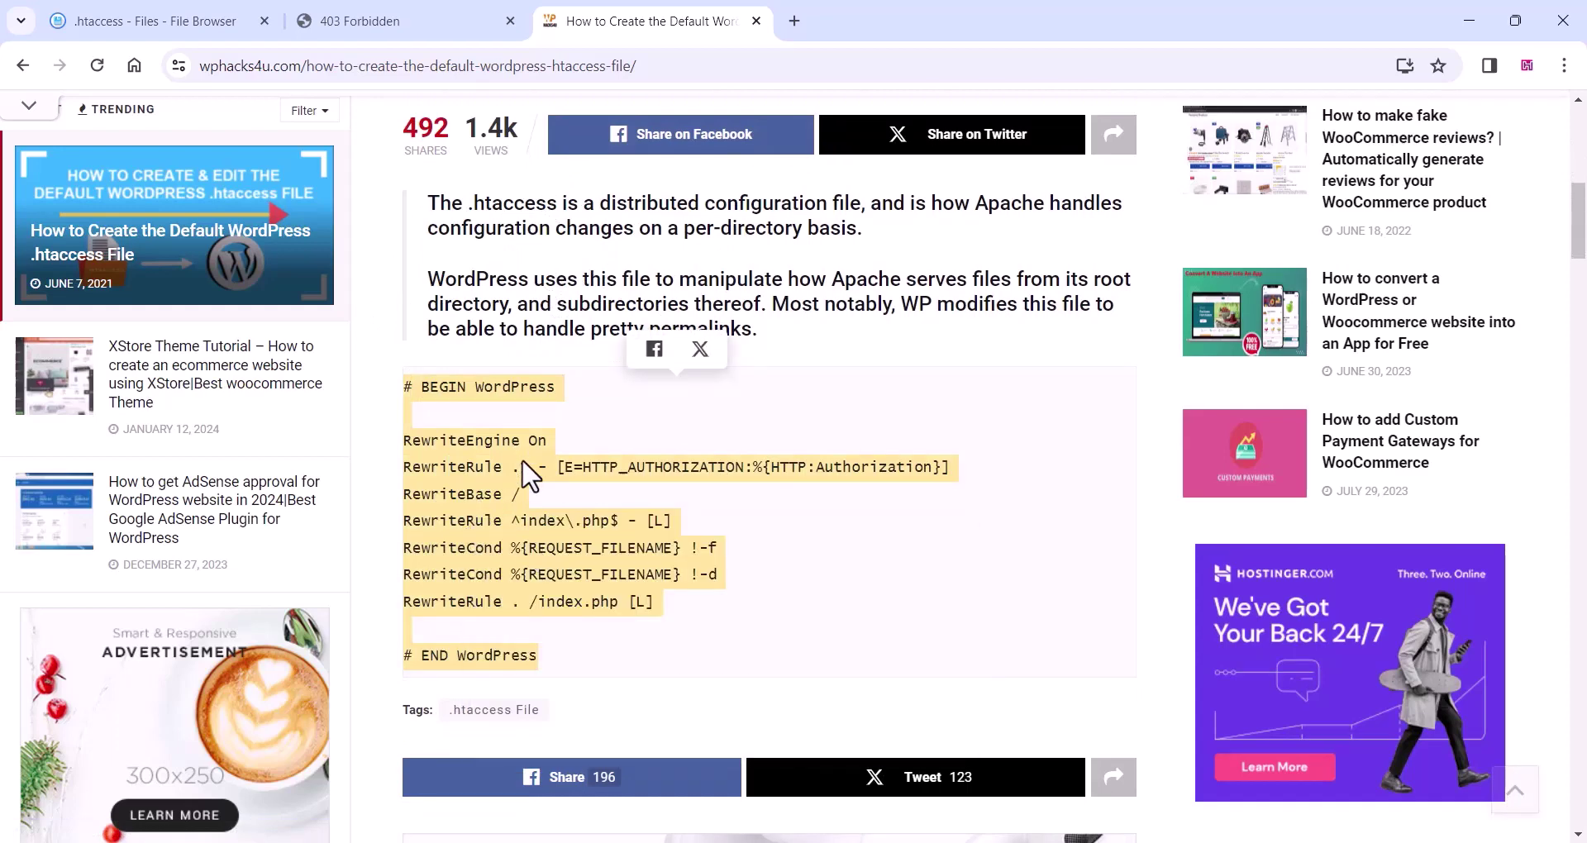
{"action": "left_click", "coordinate": [186, 21]}
Replace the entire .htaccess content with the copied WordPress rules and save it.
{"action": "left_click", "coordinate": [180, 431]}
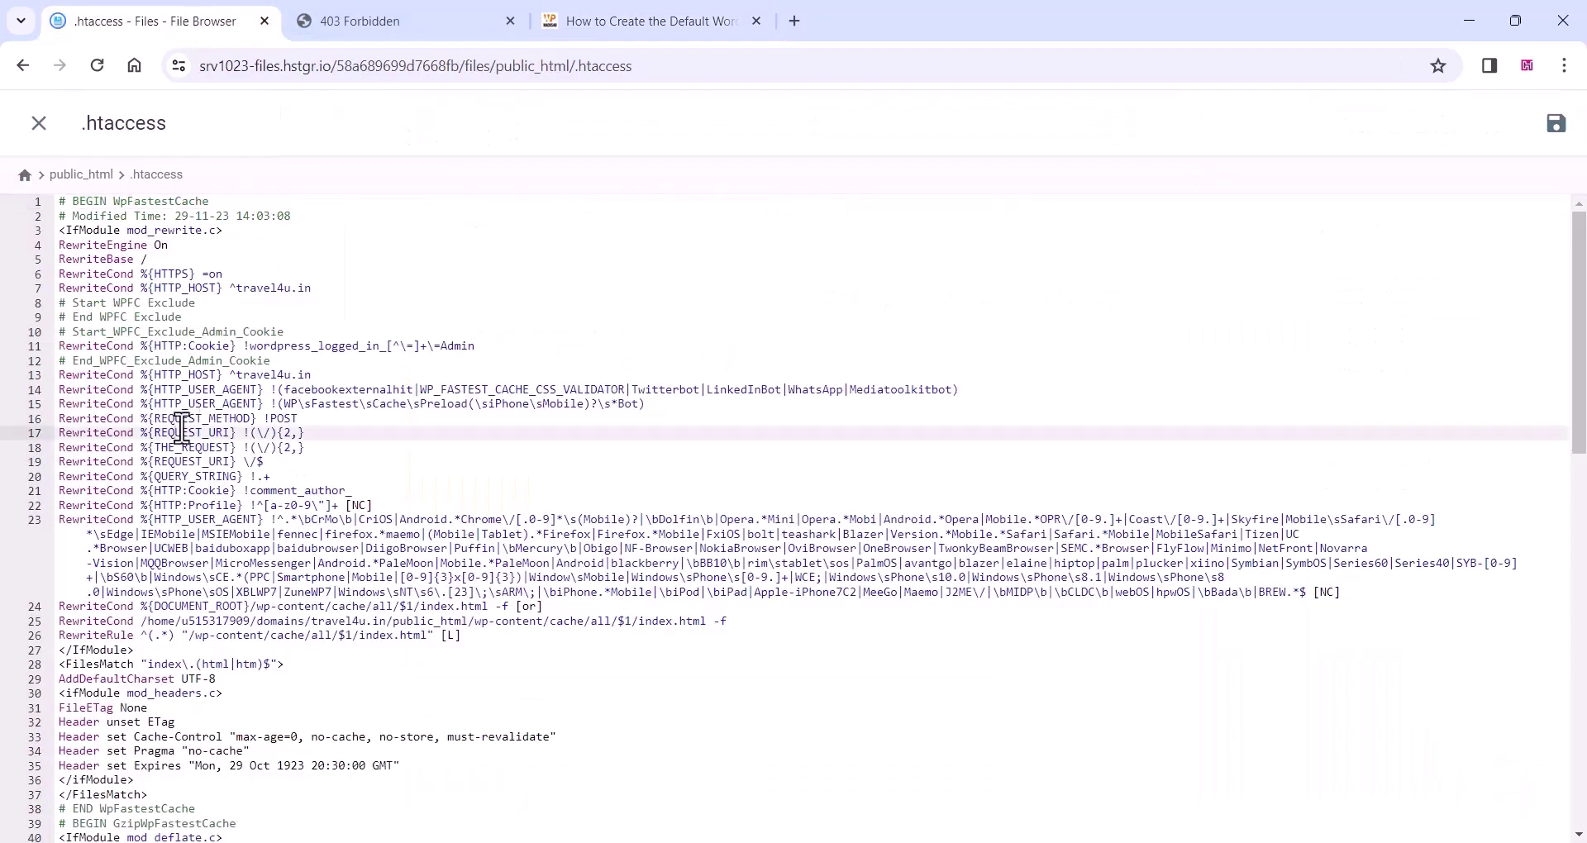
{"action": "key", "text": "ctrl+a"}
{"action": "key", "text": "ctrl+v"}
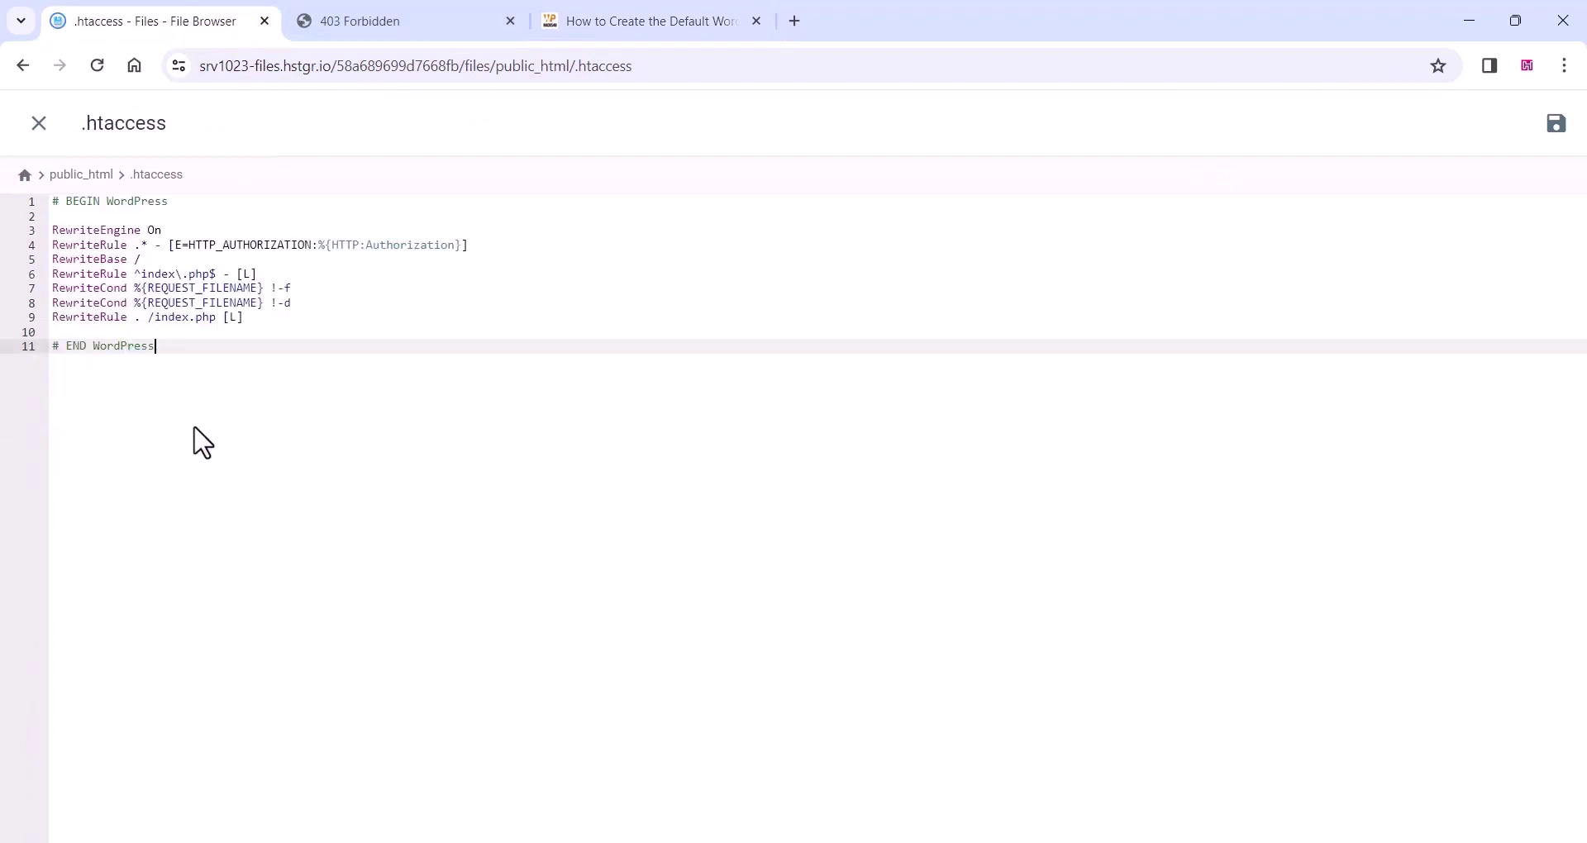
{"action": "left_click", "coordinate": [1555, 126]}
Close the editor and reload travel4u.in to confirm the blog loads.
{"action": "left_click", "coordinate": [40, 125]}
{"action": "key", "text": "ctrl+Tab"}
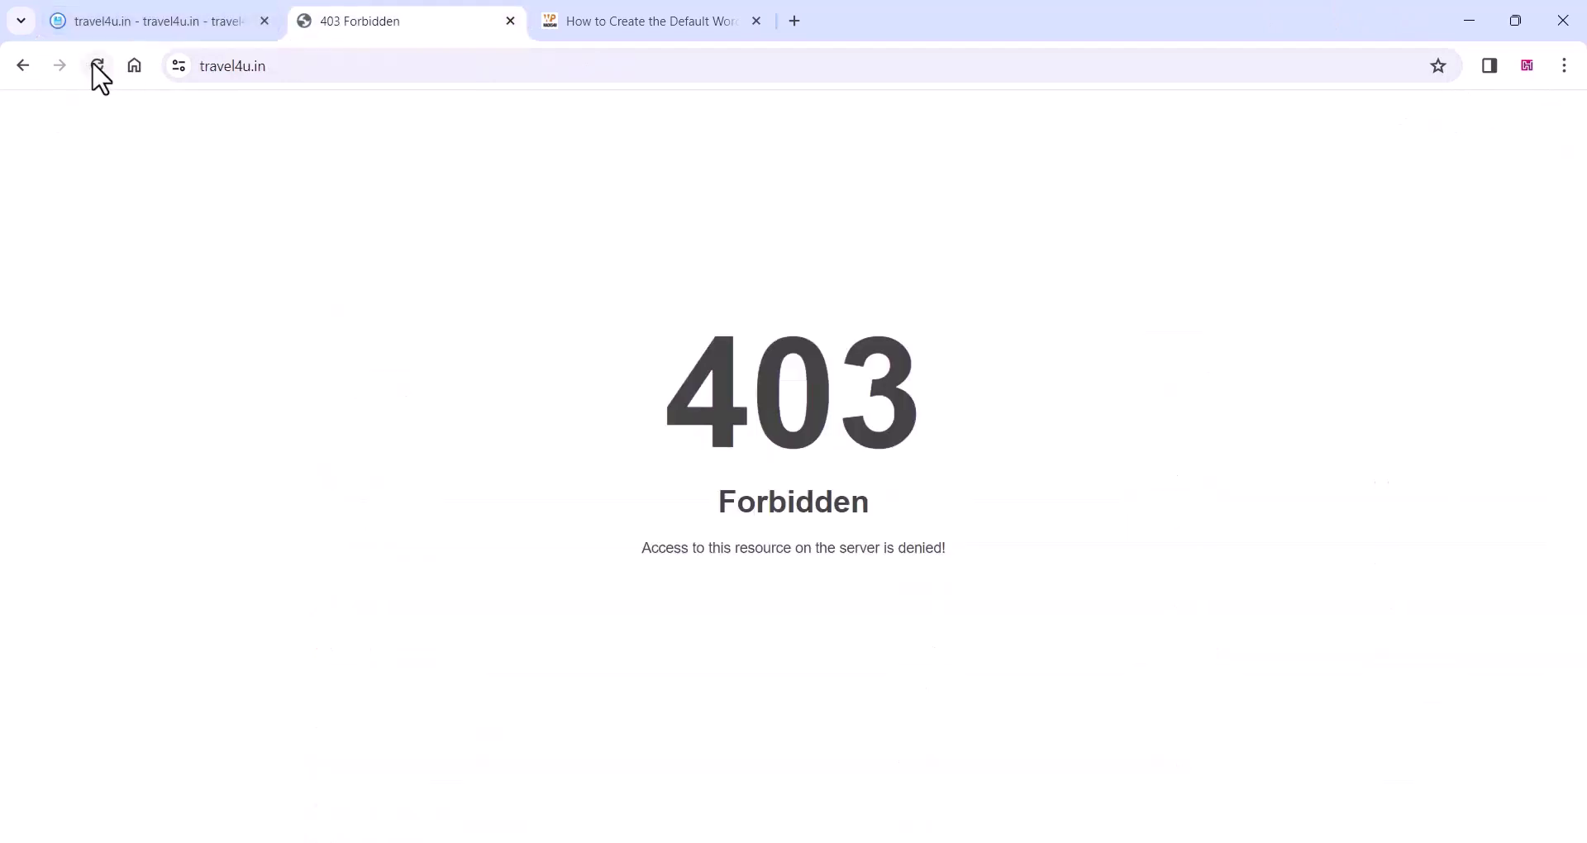
{"action": "left_click", "coordinate": [96, 65]}
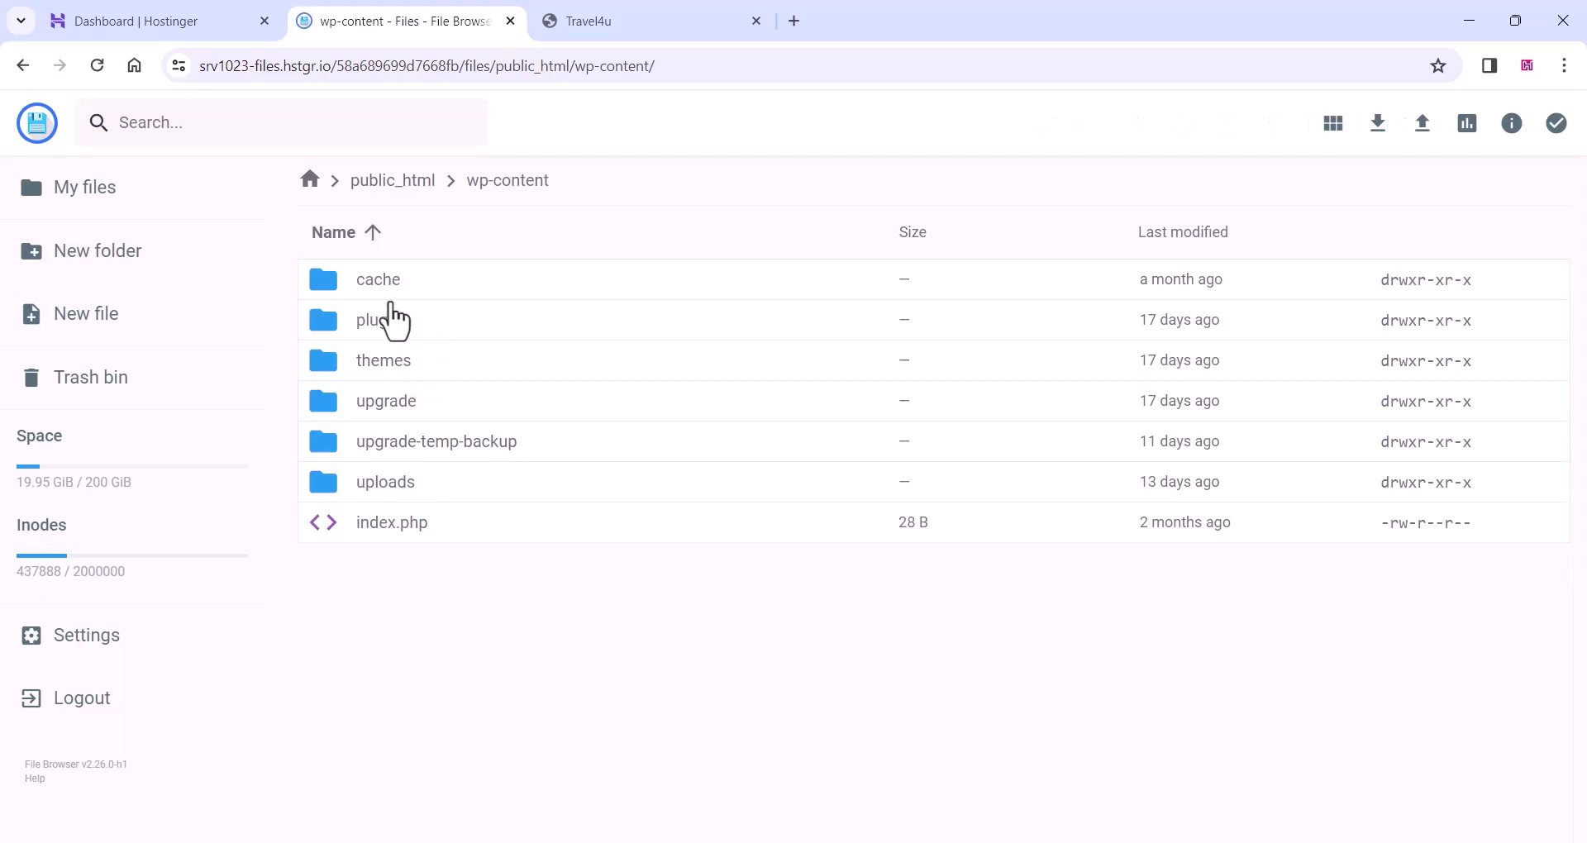
Rename the wp-content plugins folder to plugins.test and reload travel4u.in.
{"action": "right_click", "coordinate": [380, 332]}
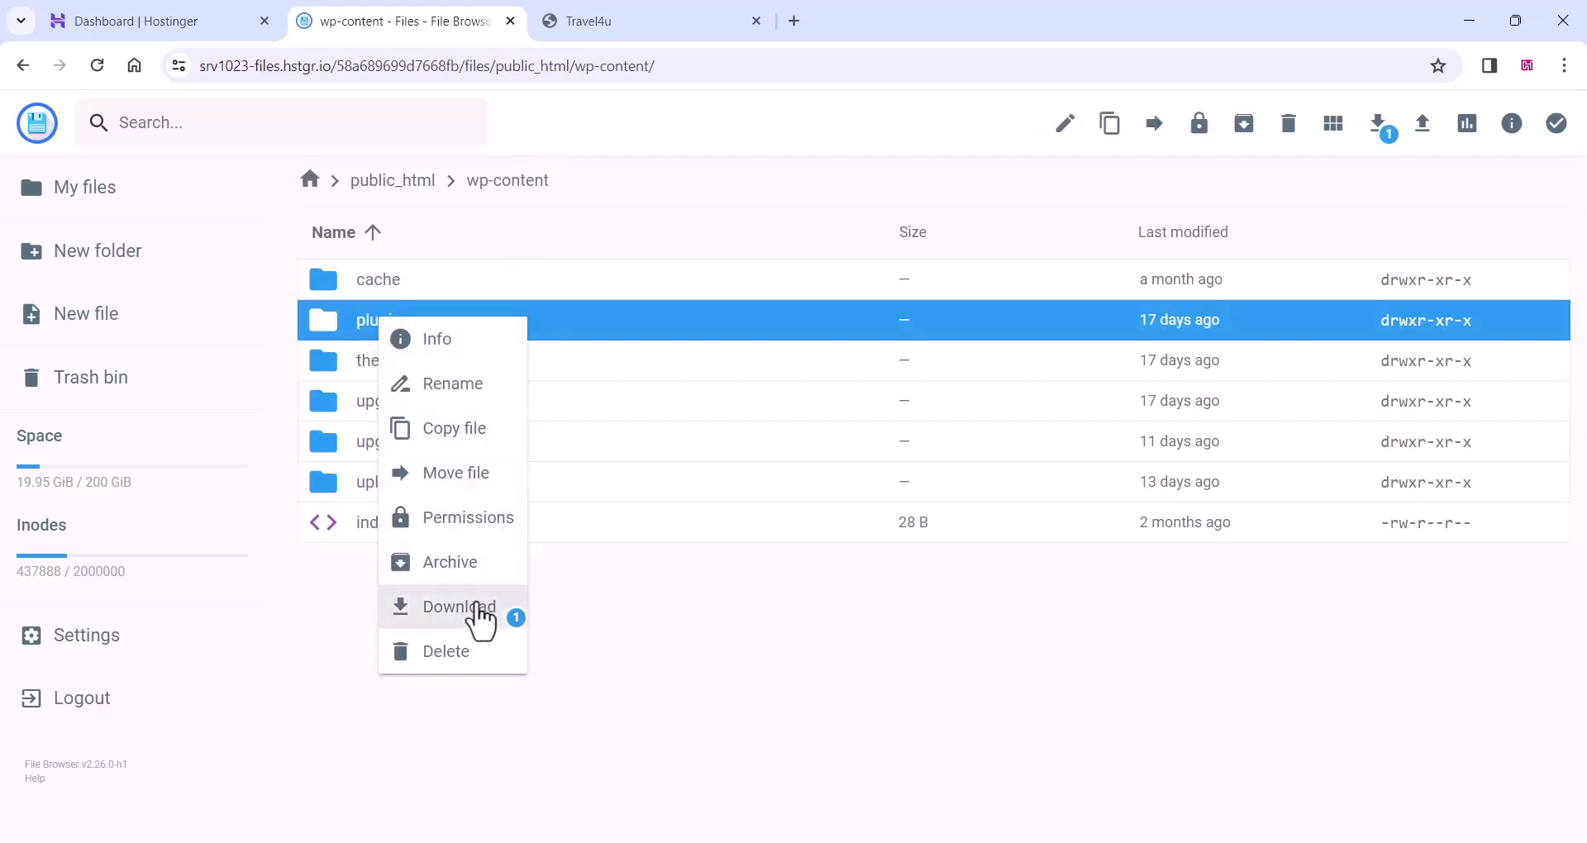
{"action": "left_click", "coordinate": [453, 384]}
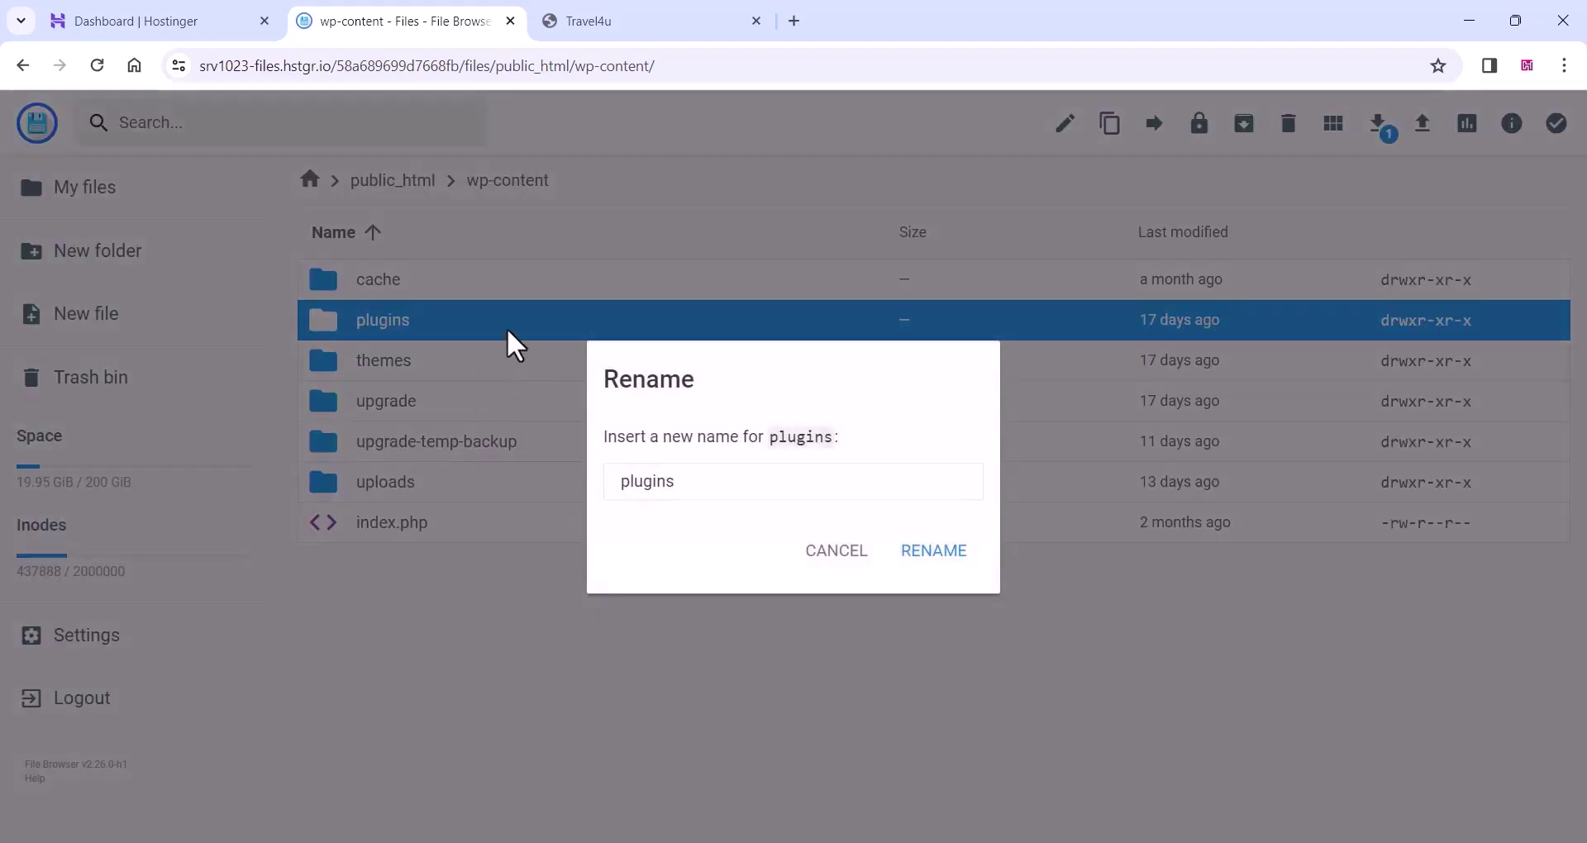
{"action": "type", "text": ".test"}
{"action": "left_click", "coordinate": [938, 552]}
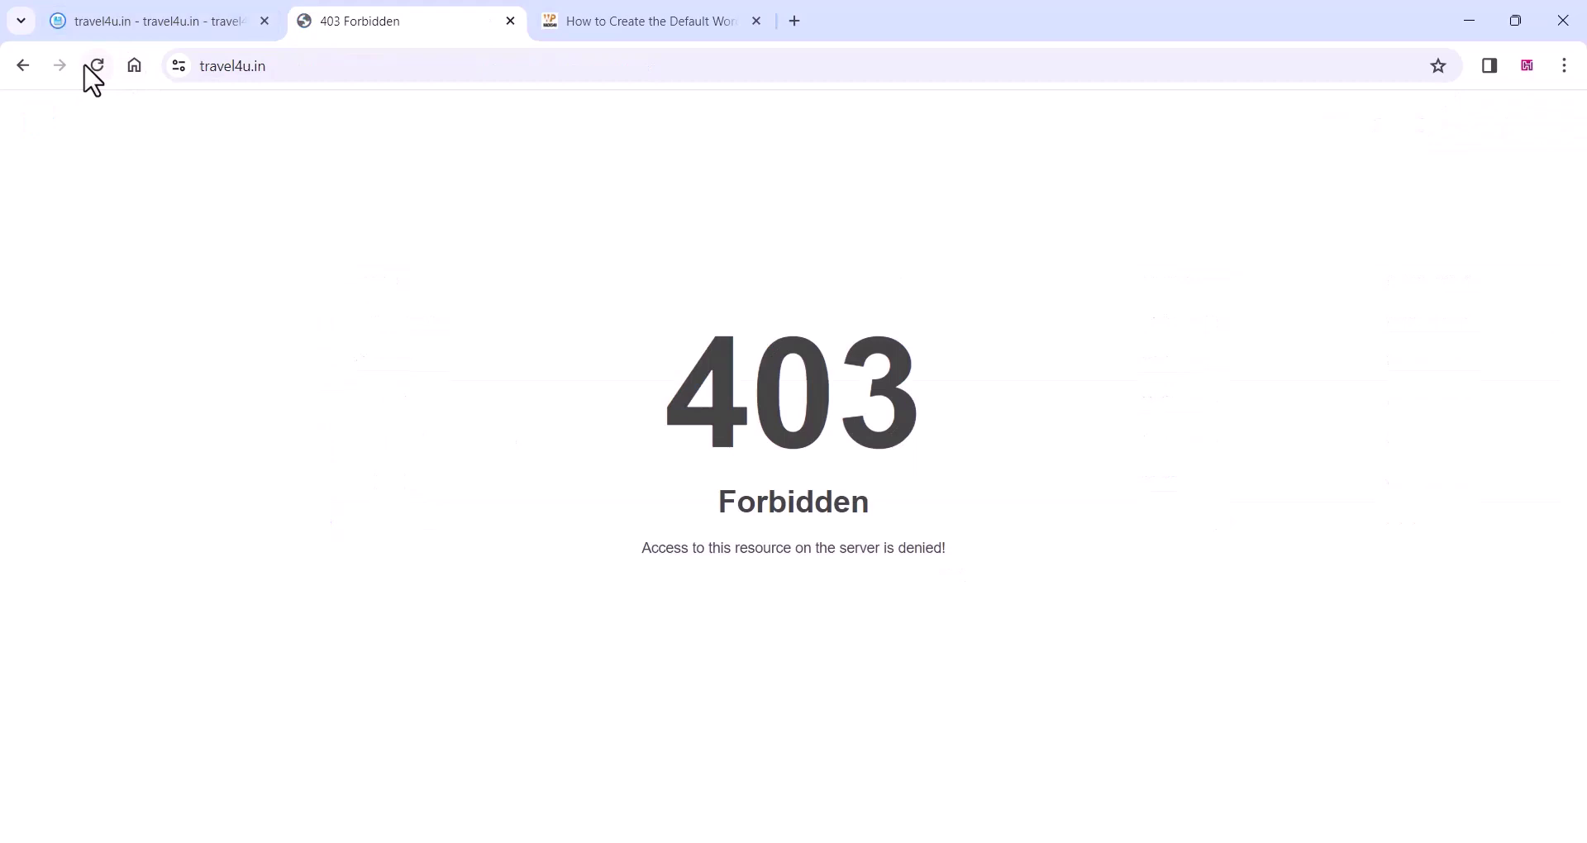
{"action": "left_click", "coordinate": [94, 65]}
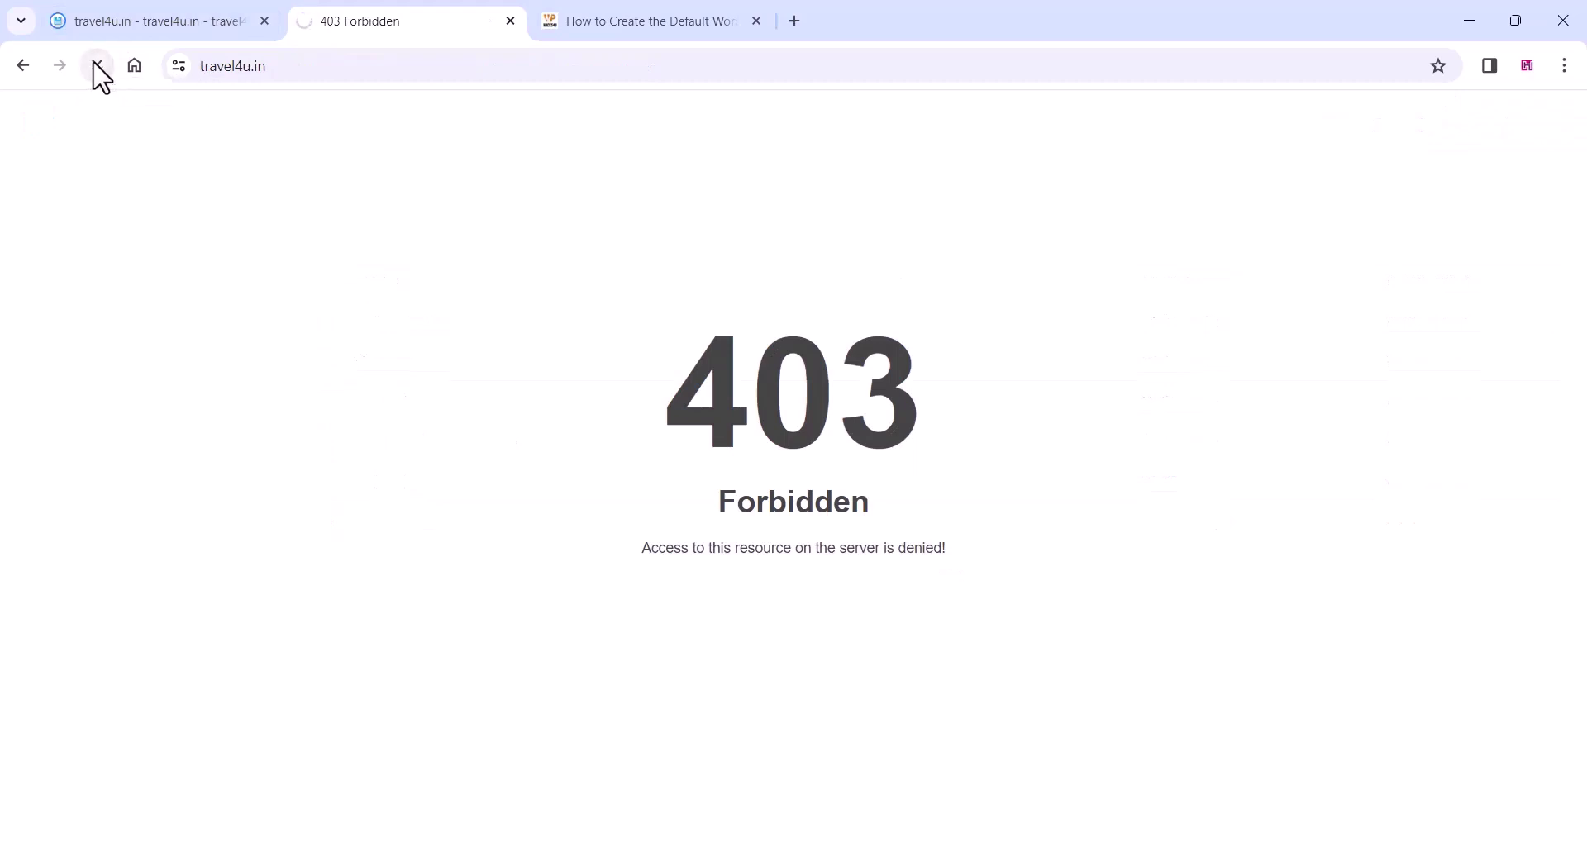